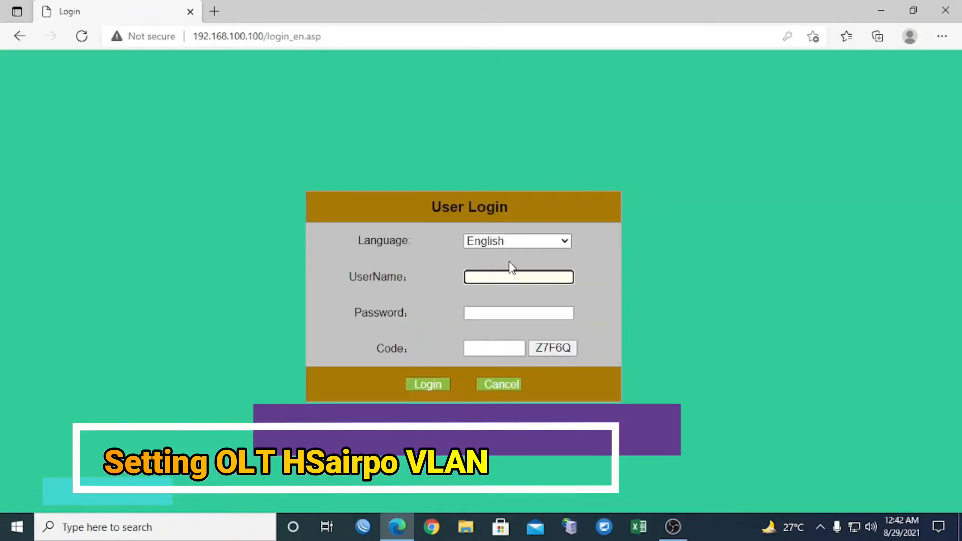
Log in to the OLT as admin with the saved account password and the displayed verification code.
type("admin")
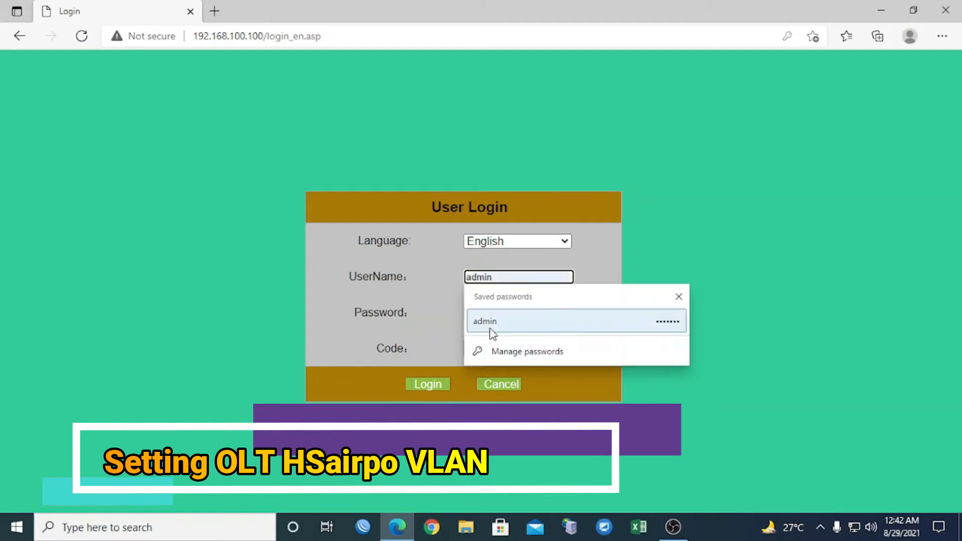
left_click(490, 323)
left_click(491, 347)
type("Z")
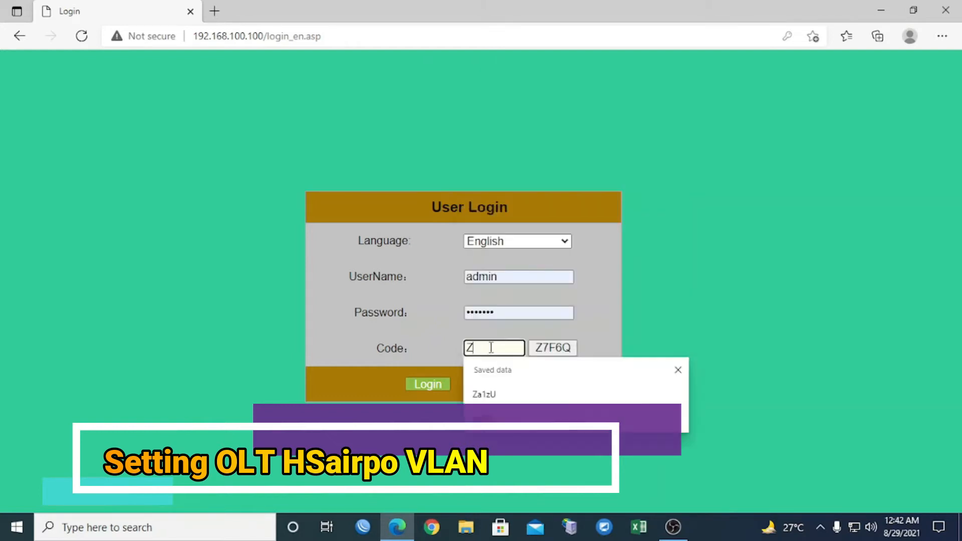
type("7D")
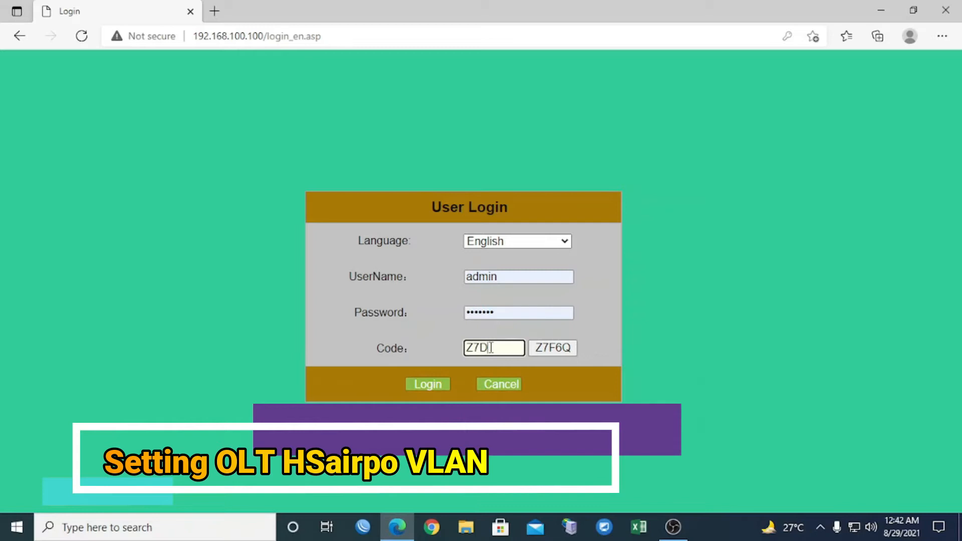
key("BackSpace")
type("F")
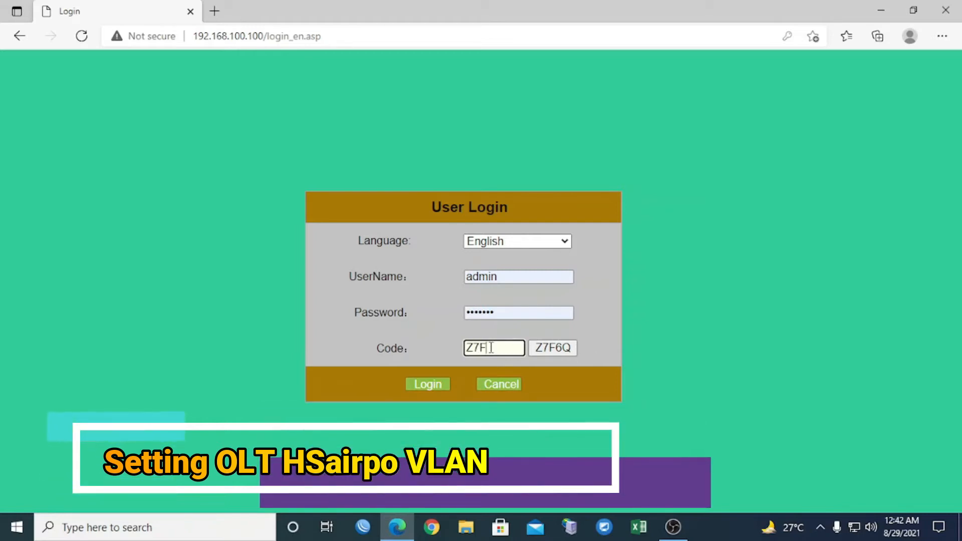
type("6Q")
left_click(436, 390)
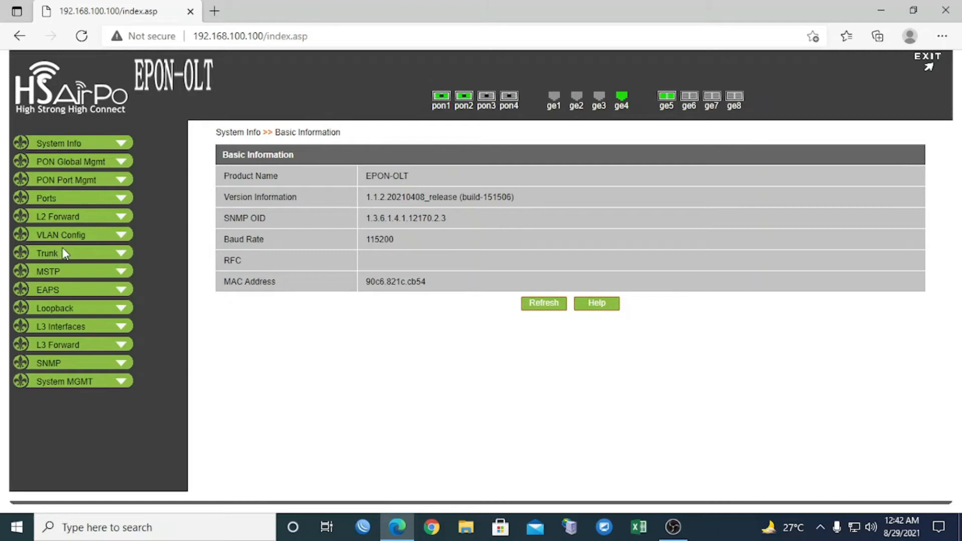
Try to add VLAN 554 under the name "TAMBAHKAN VLAN" in the 802.1Q VLAN configuration.
left_click(83, 236)
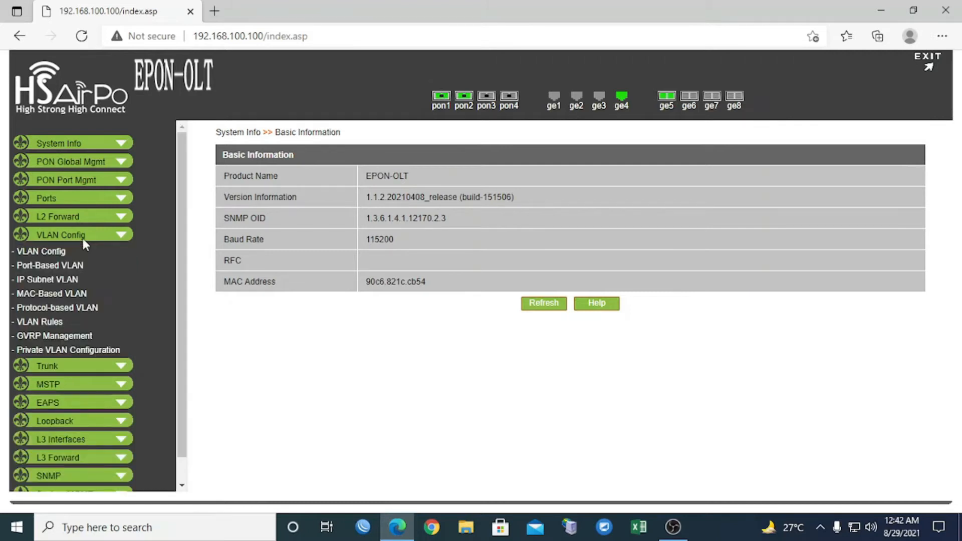
left_click(55, 252)
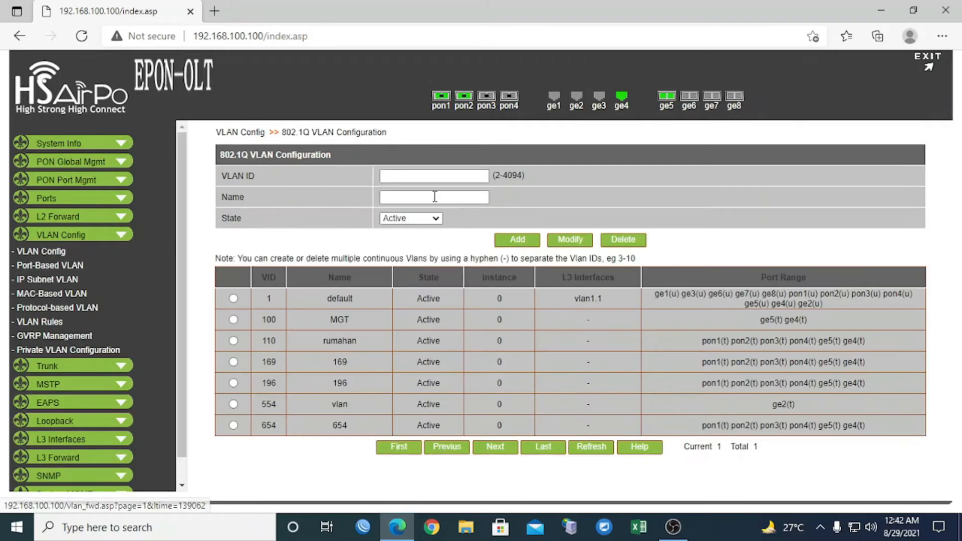
left_click(234, 404)
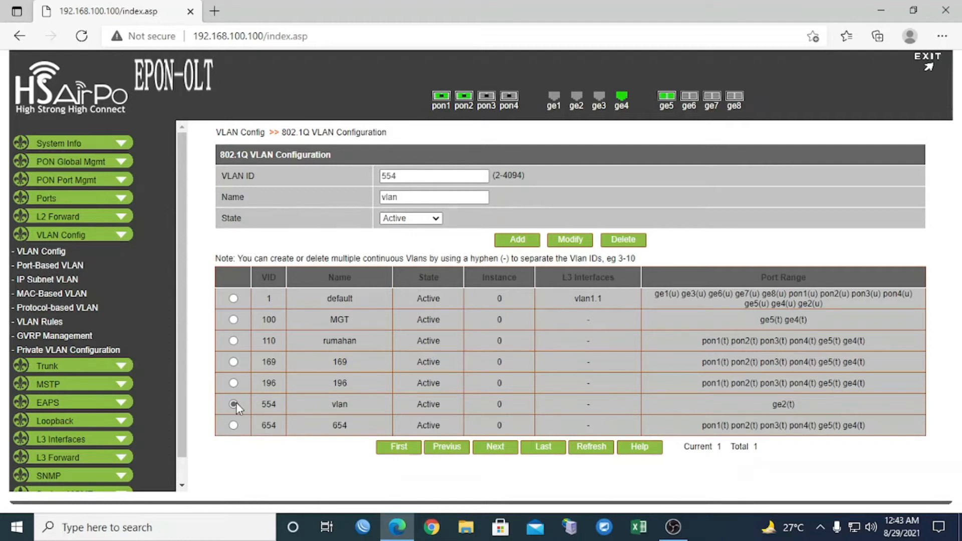
double_click(401, 199)
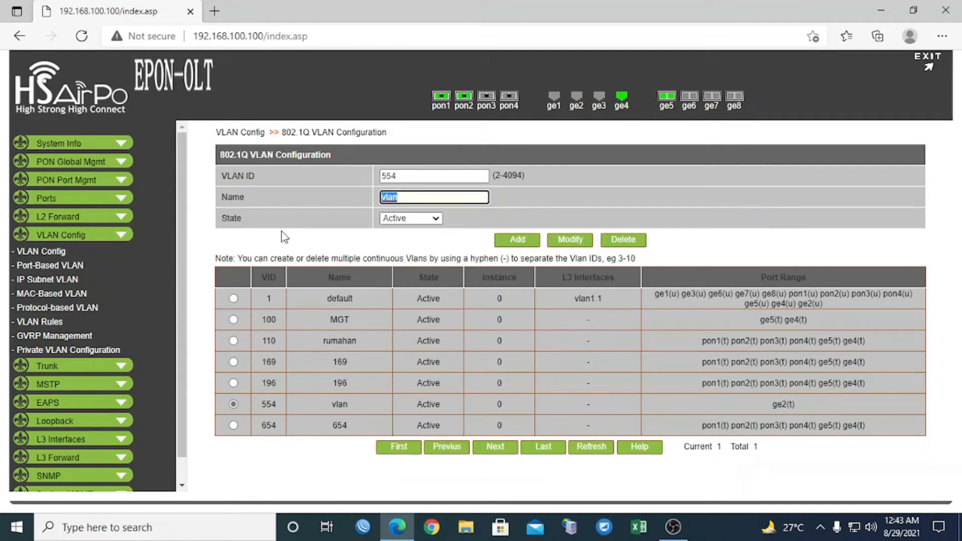
type("TAMBAHKAN VLAN")
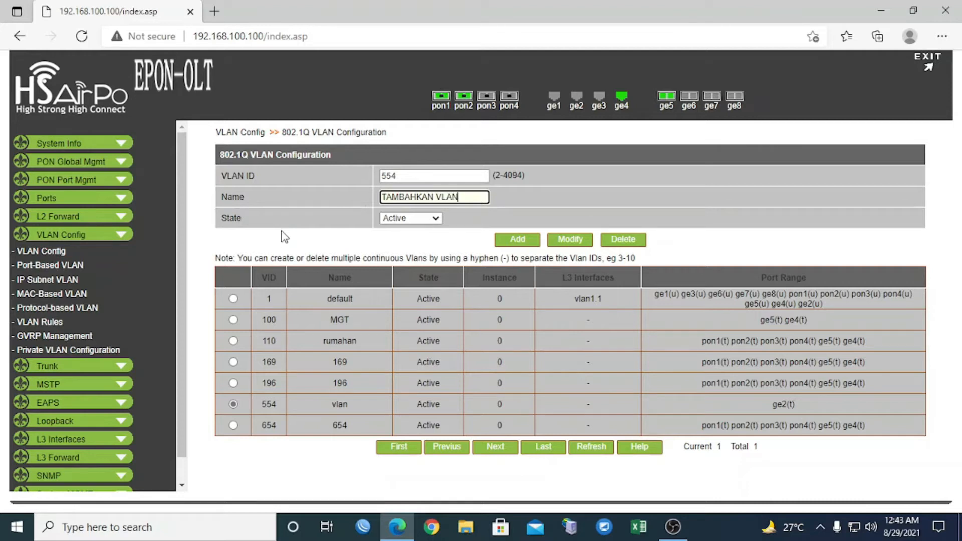
double_click(420, 176)
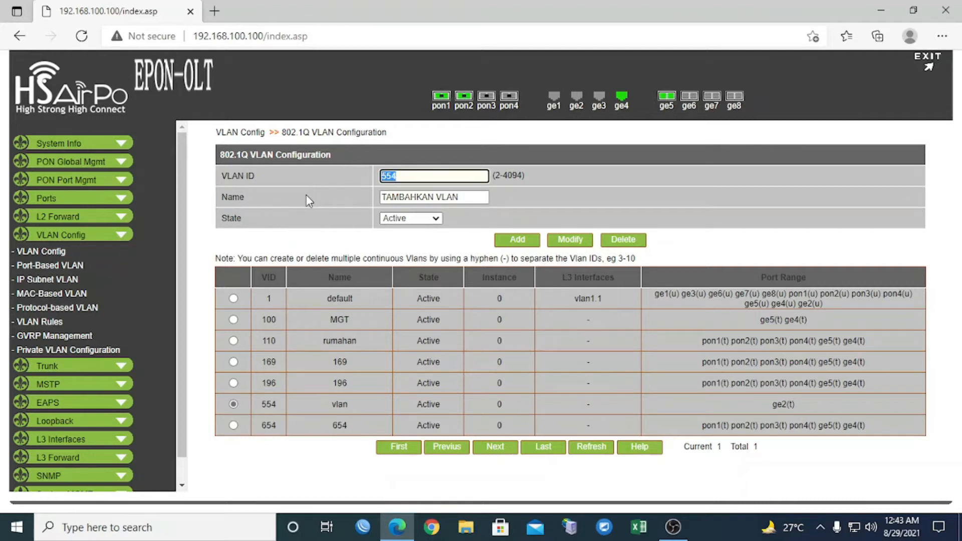
left_click(529, 244)
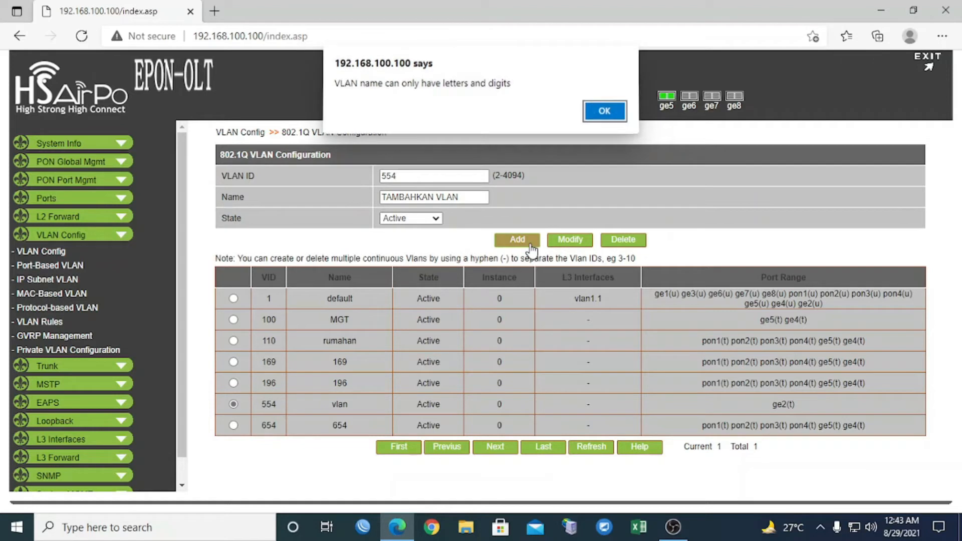
left_click(593, 112)
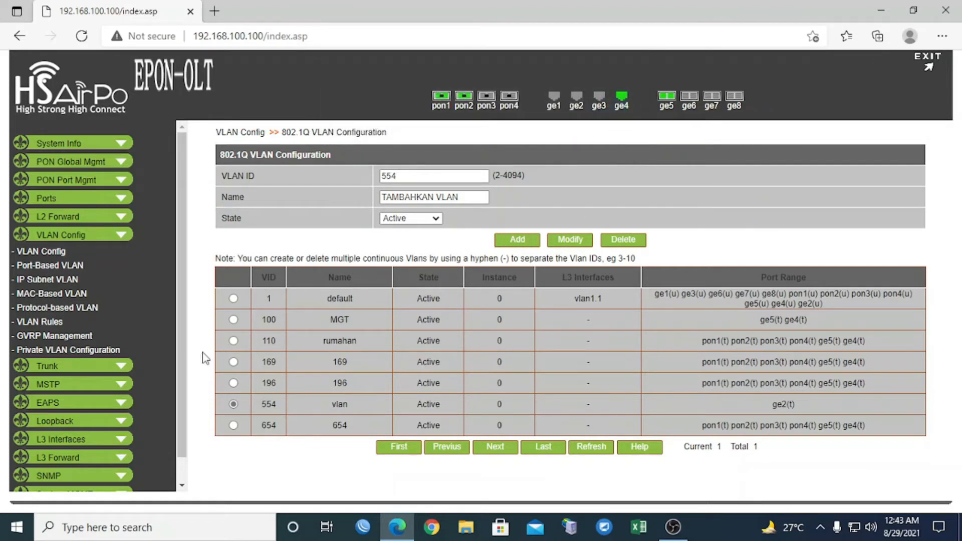
Remove the allowed VLAN 554 from port ge2 in the port-based VLAN configuration.
left_click(30, 267)
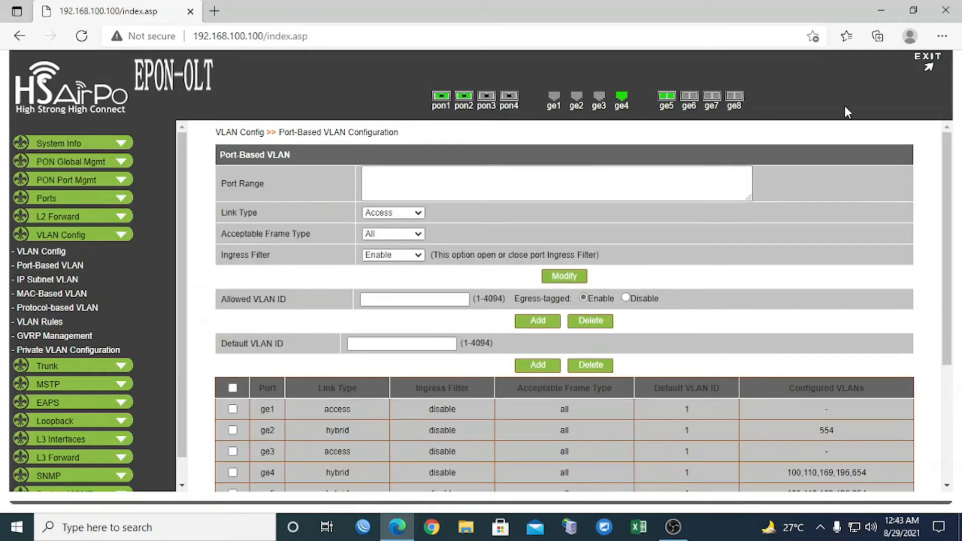
scroll(947, 201, "down", 1)
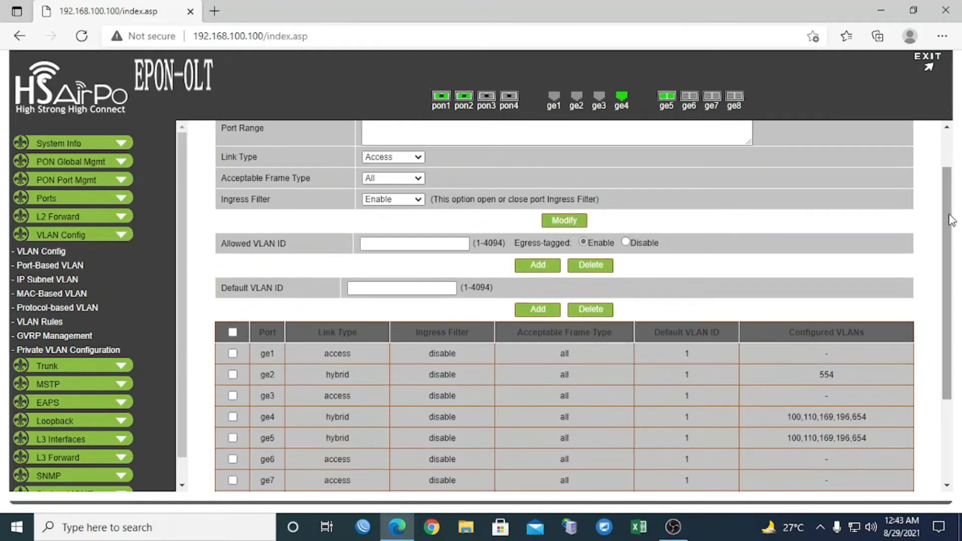
left_click(233, 375)
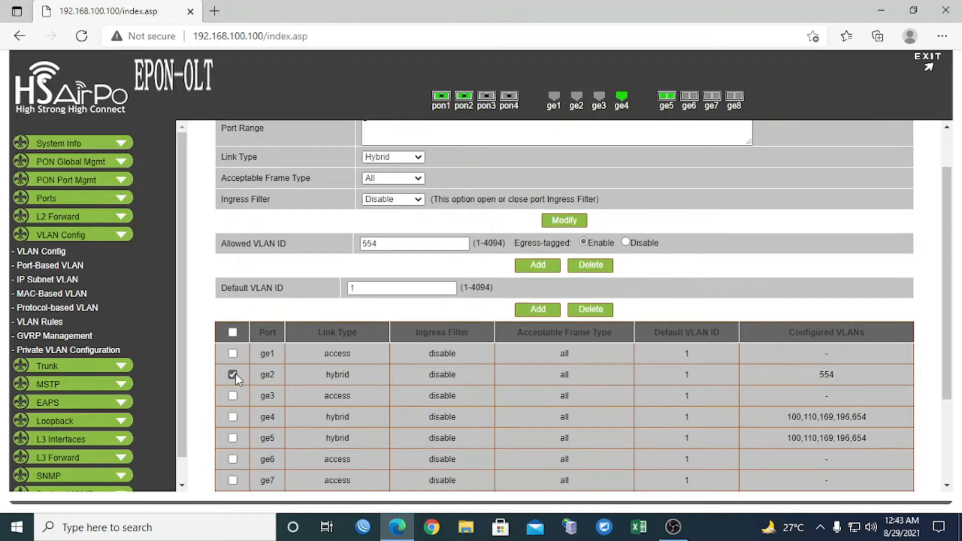
left_click(588, 266)
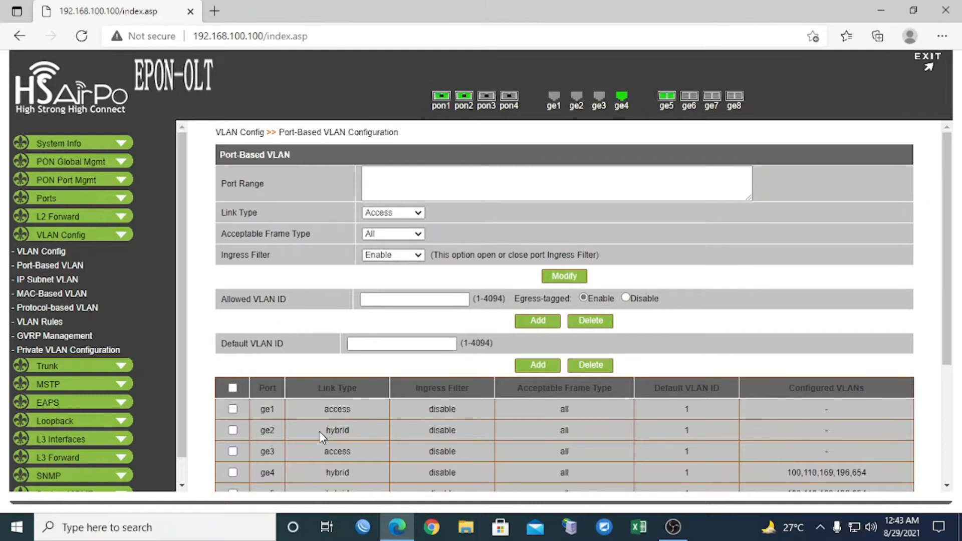
Set the link type of port ge2 to Hybrid and apply the modification.
left_click(233, 430)
left_click(402, 217)
left_click(387, 251)
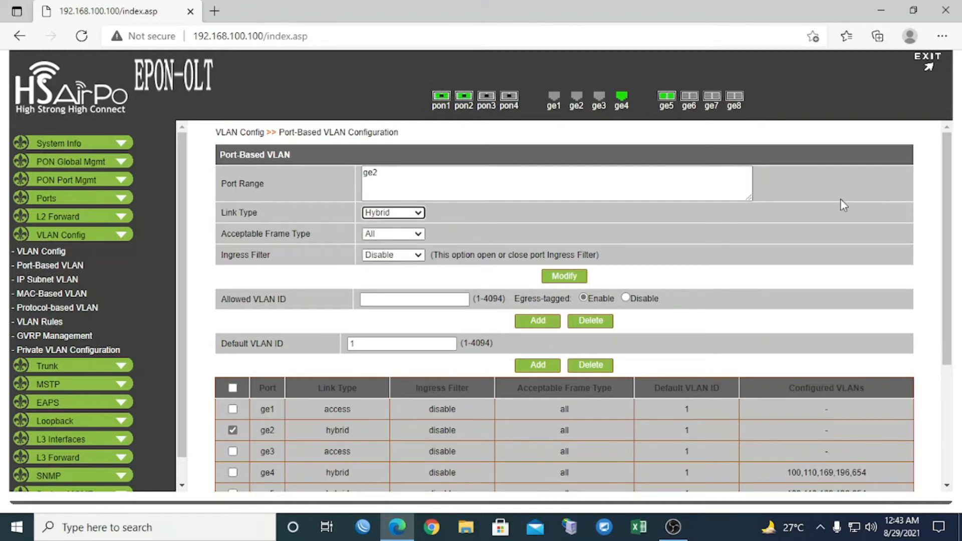
left_click(563, 279)
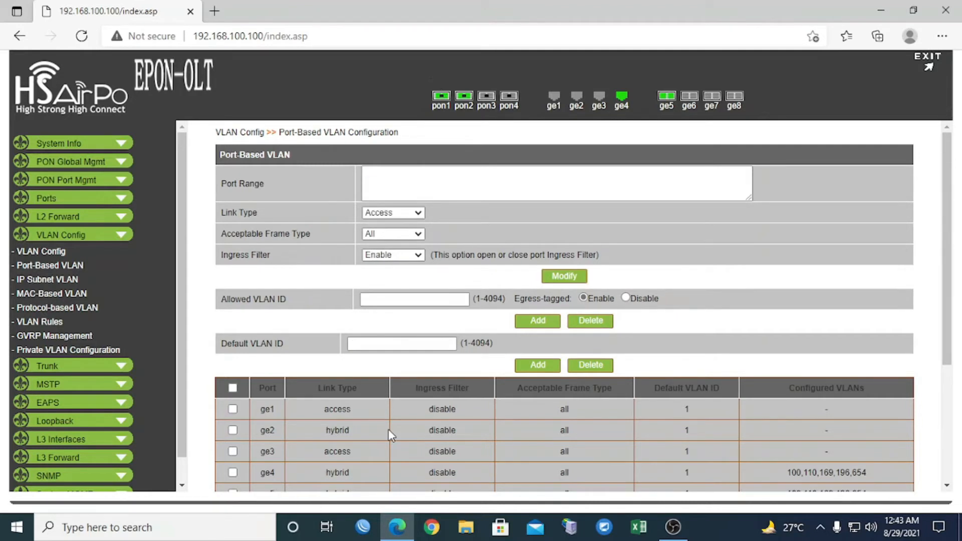
Add VLANs 554, 110, 100, 169 and 196 as egress-tagged allowed VLANs on port ge2.
left_click(233, 430)
left_click(374, 299)
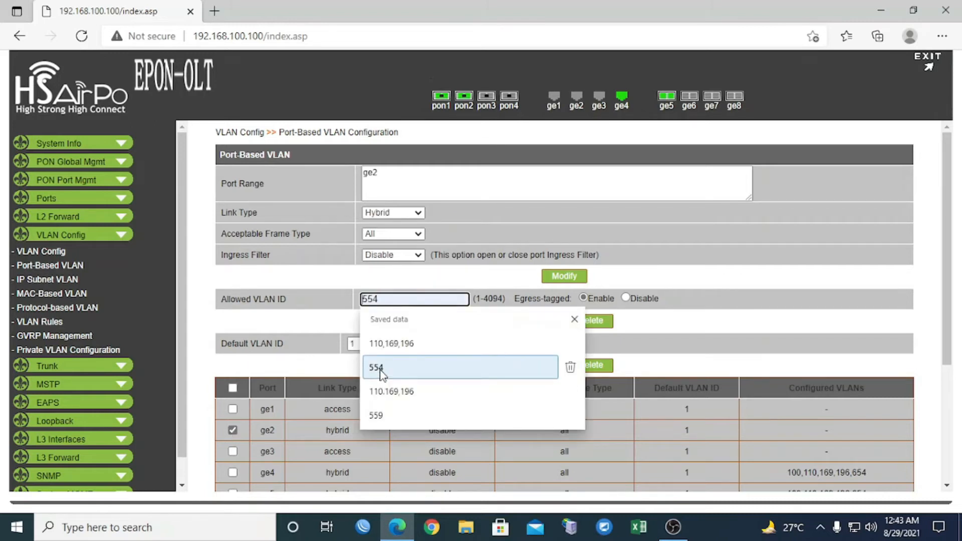
left_click(380, 369)
type(",110,100,")
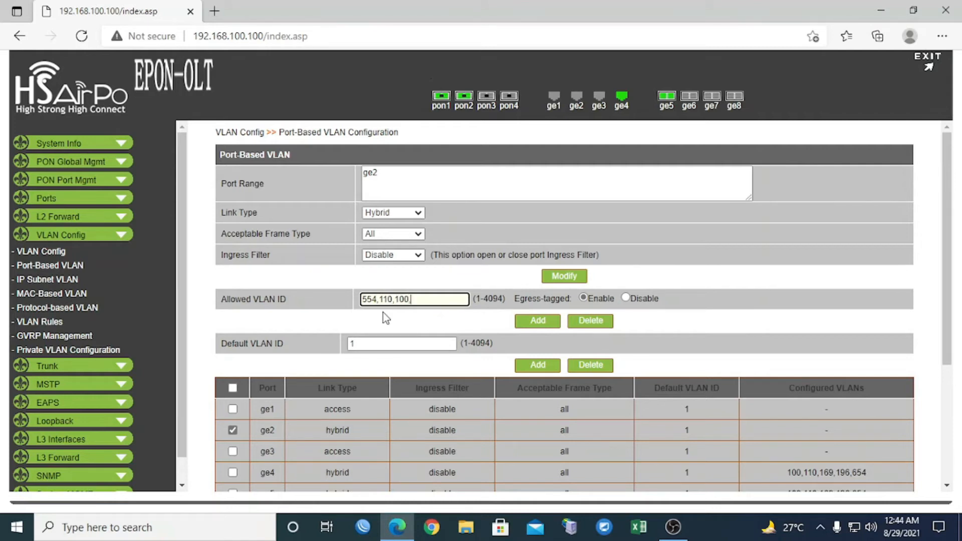
type("169,196")
left_click(544, 324)
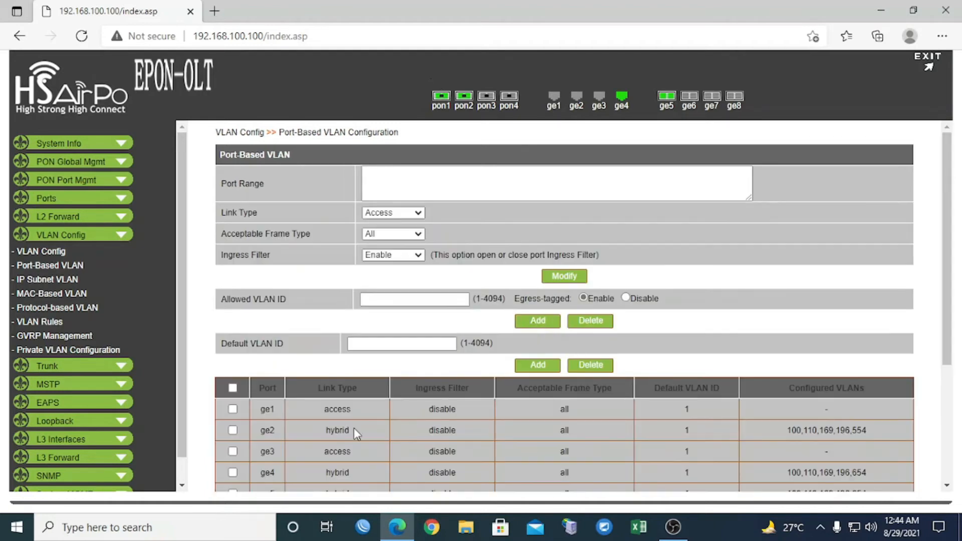
Check the configured VLANs of port ge2, including the port ranges in the 802.1Q VLAN list.
left_click(232, 431)
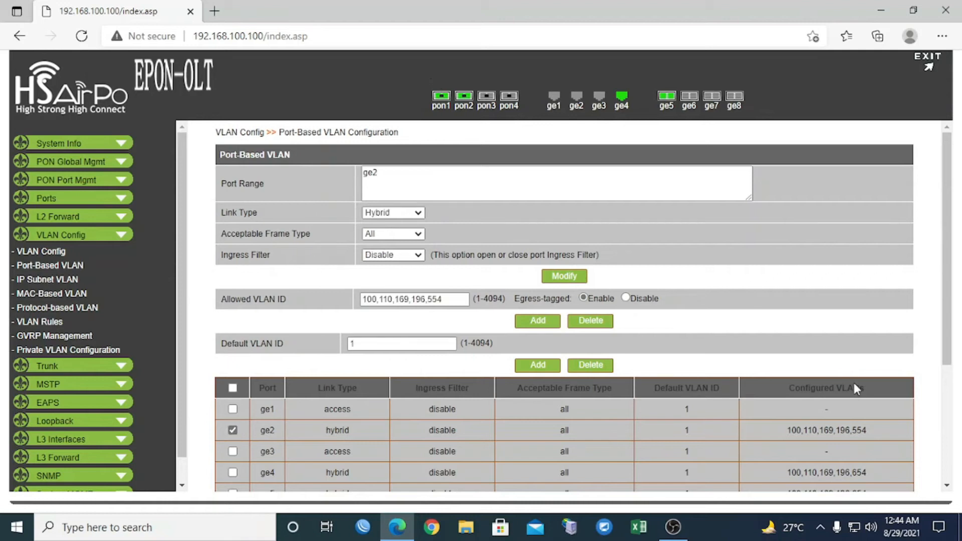
left_click_drag(786, 427, 867, 434)
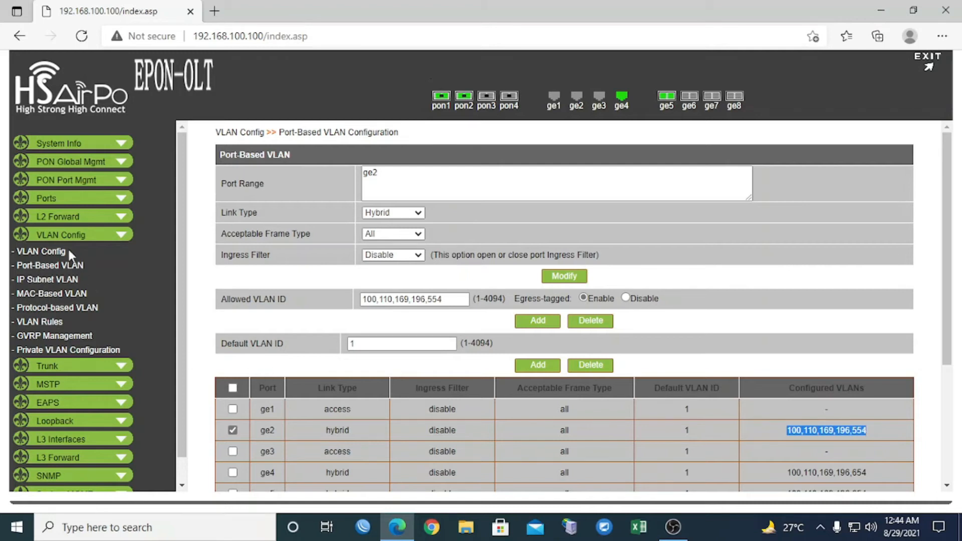
left_click(41, 251)
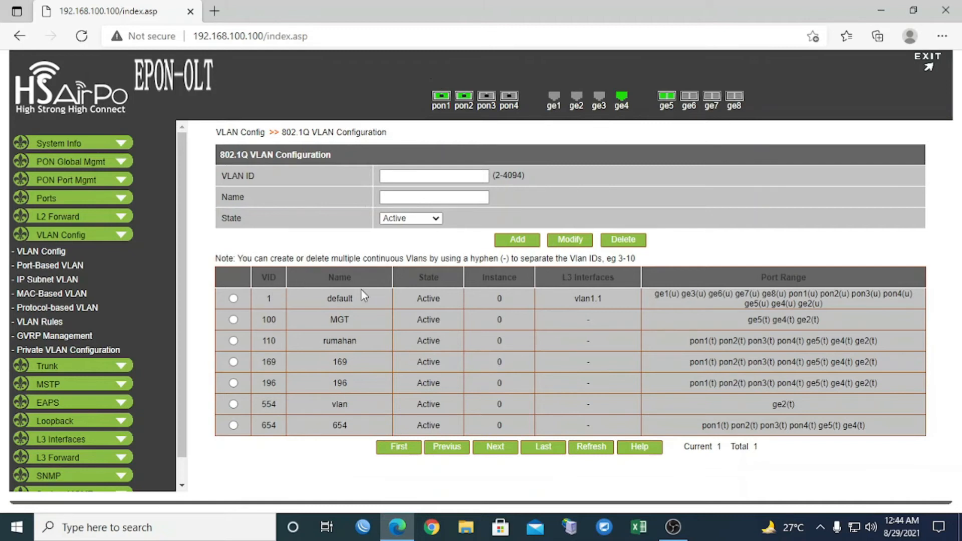
Try to reduce port ge2's allowed VLANs to only 554 by adding that ID in the port-based VLAN configuration.
left_click(78, 267)
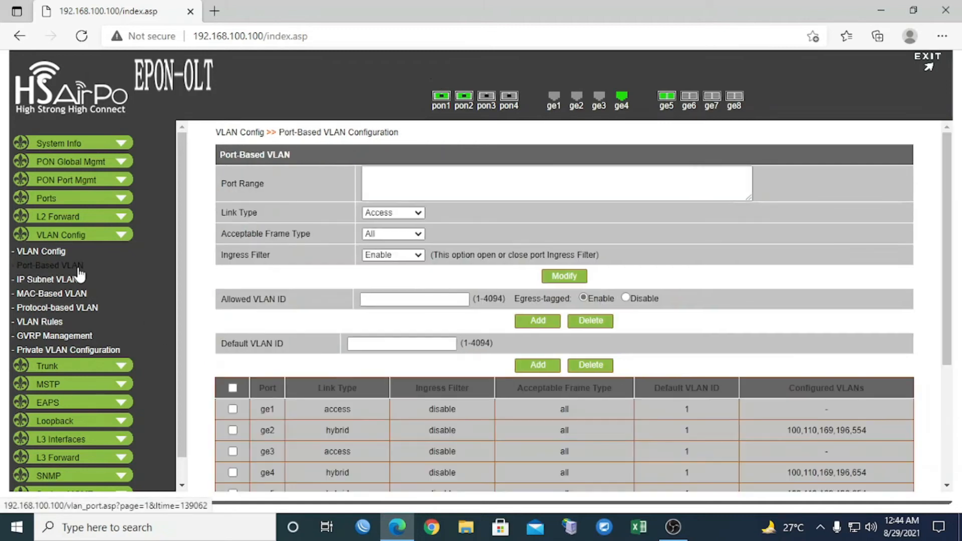
left_click(234, 431)
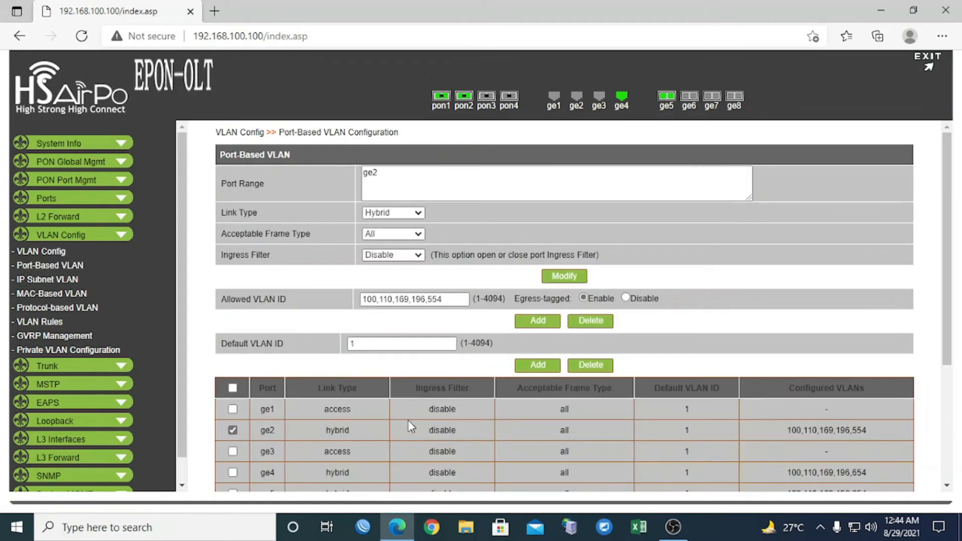
left_click(443, 300)
key("BackSpace")
key("BackSpace")
key("BackSpace")
key("BackSpace")
key("BackSpace")
key("BackSpace")
key("BackSpace")
key("BackSpace")
key("BackSpace")
key("BackSpace")
key("BackSpace")
key("BackSpace")
key("BackSpace")
key("BackSpace")
key("BackSpace")
key("BackSpace")
key("BackSpace")
key("BackSpace")
key("BackSpace")
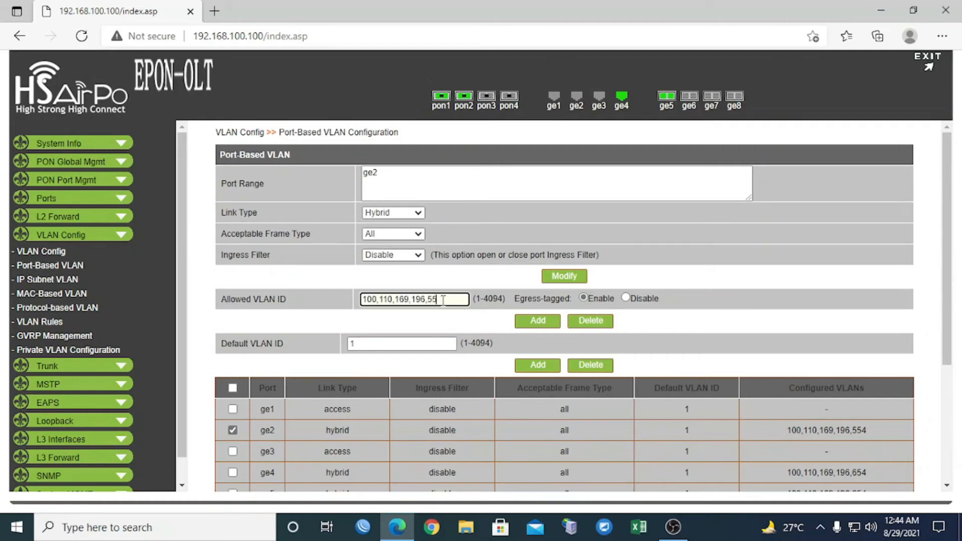
type("554")
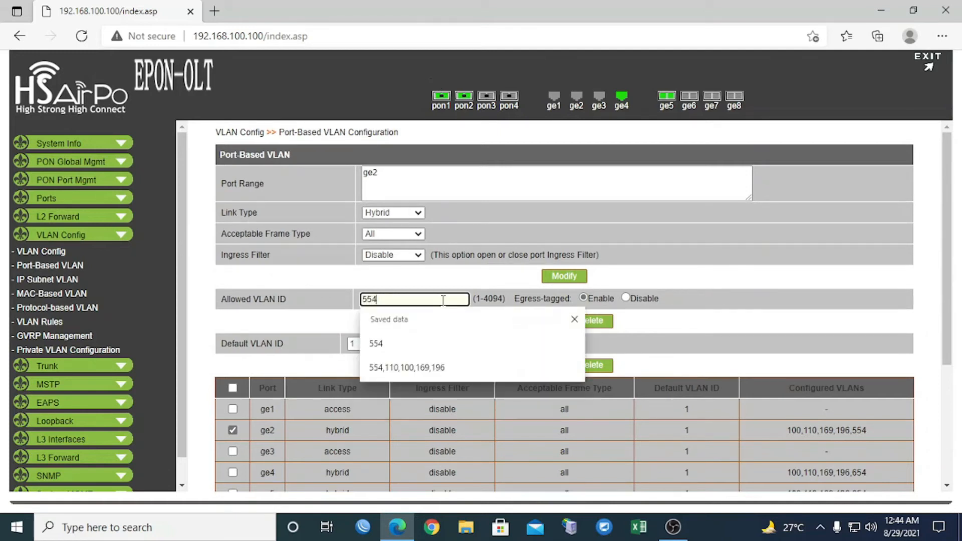
left_click(736, 331)
left_click(540, 324)
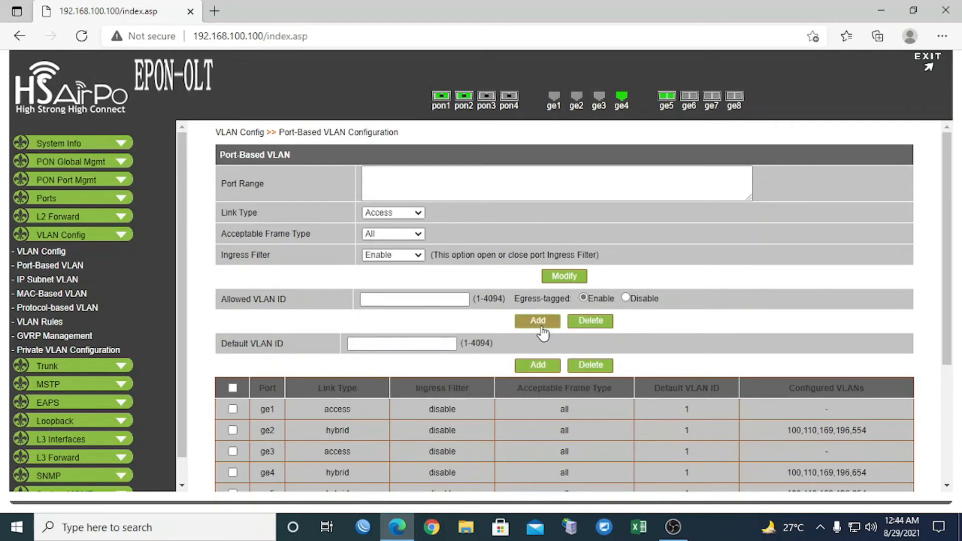
Delete all allowed VLANs from port ge2.
left_click_drag(950, 300, 960, 406)
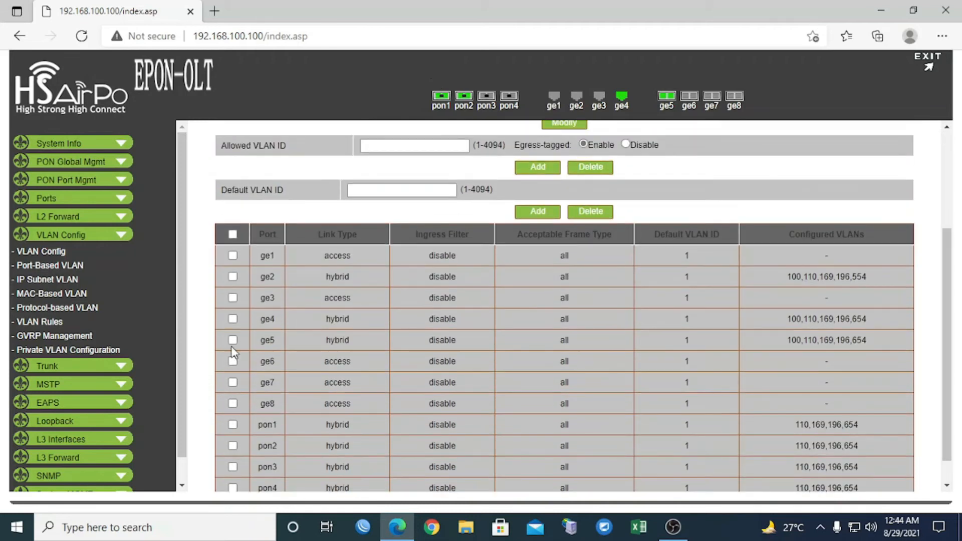
left_click(233, 277)
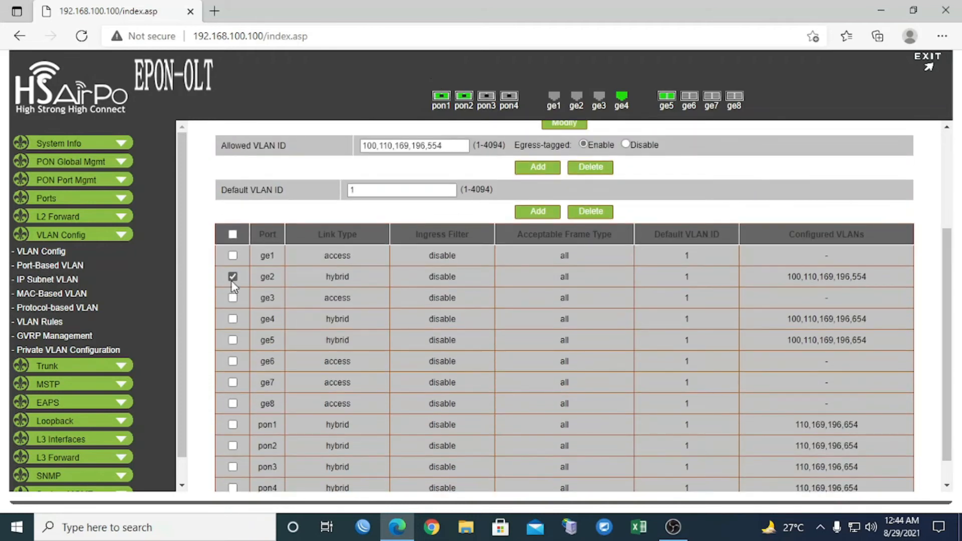
left_click(596, 177)
Add VLAN 554 as the egress-tagged allowed VLAN on port ge2 and reselect the port to check its settings.
left_click(233, 430)
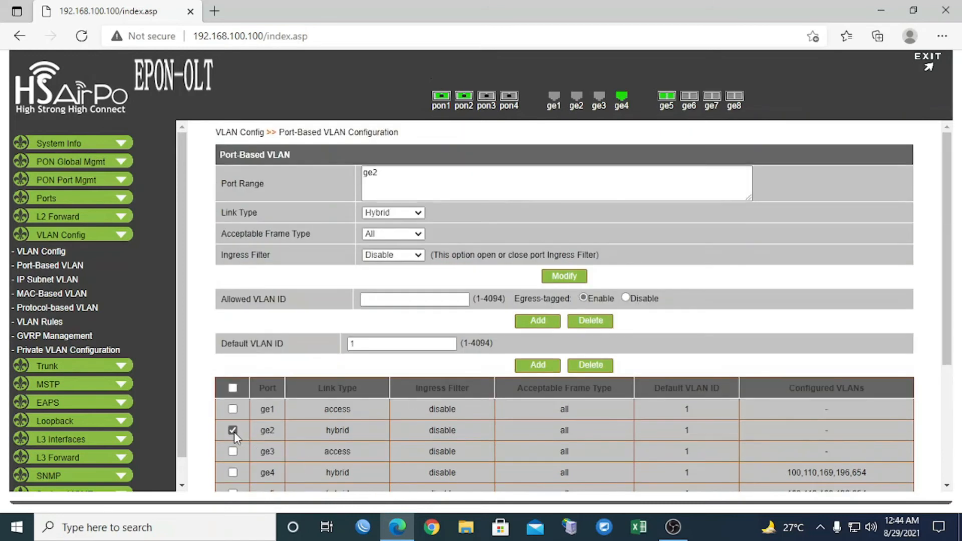
left_click(371, 300)
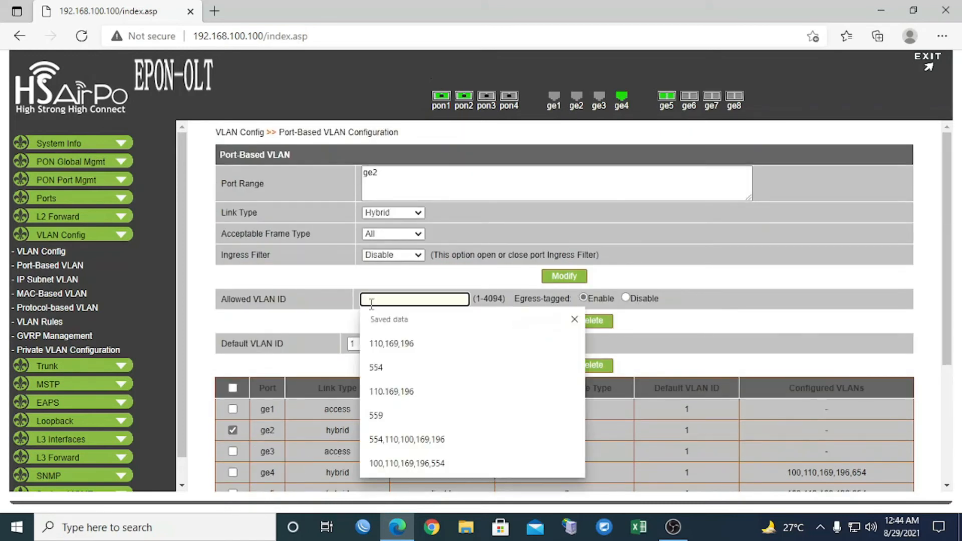
type("554")
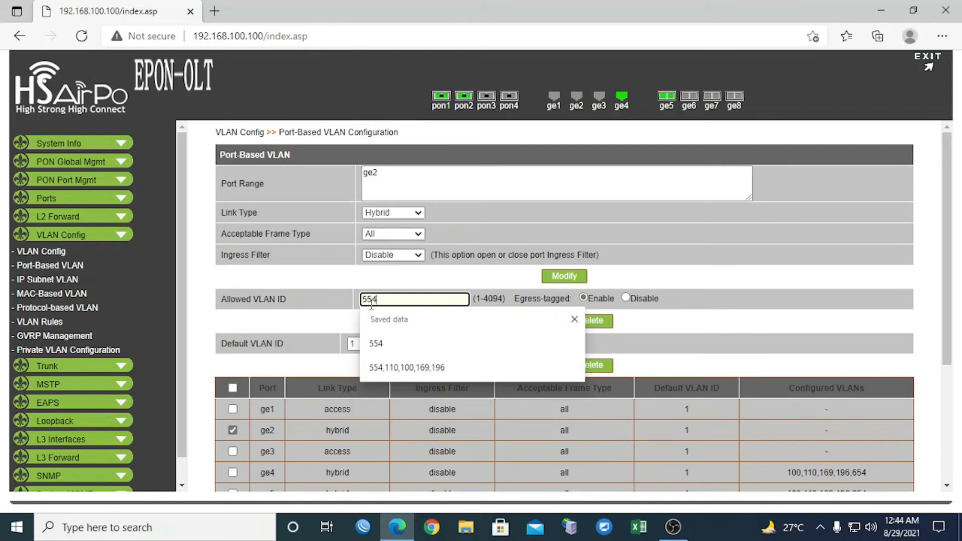
left_click(384, 349)
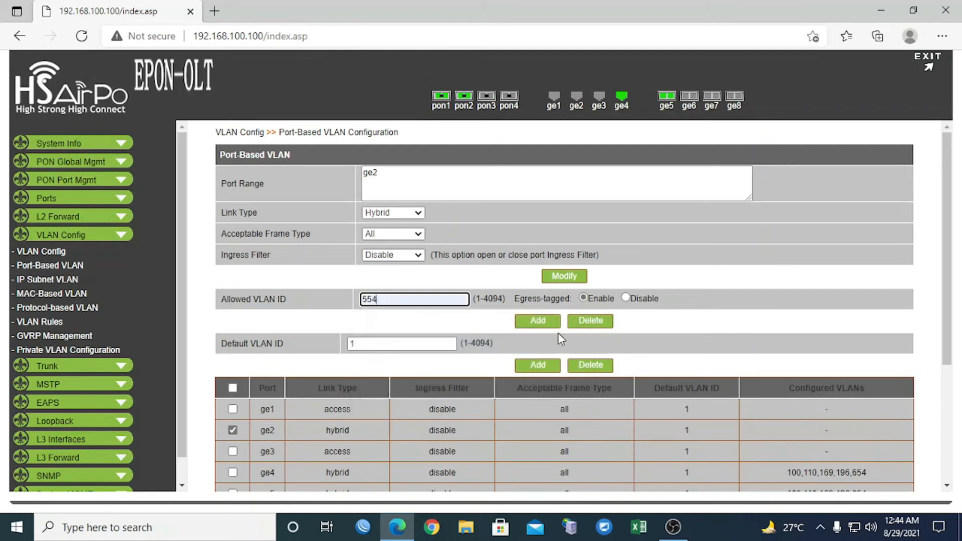
left_click(547, 325)
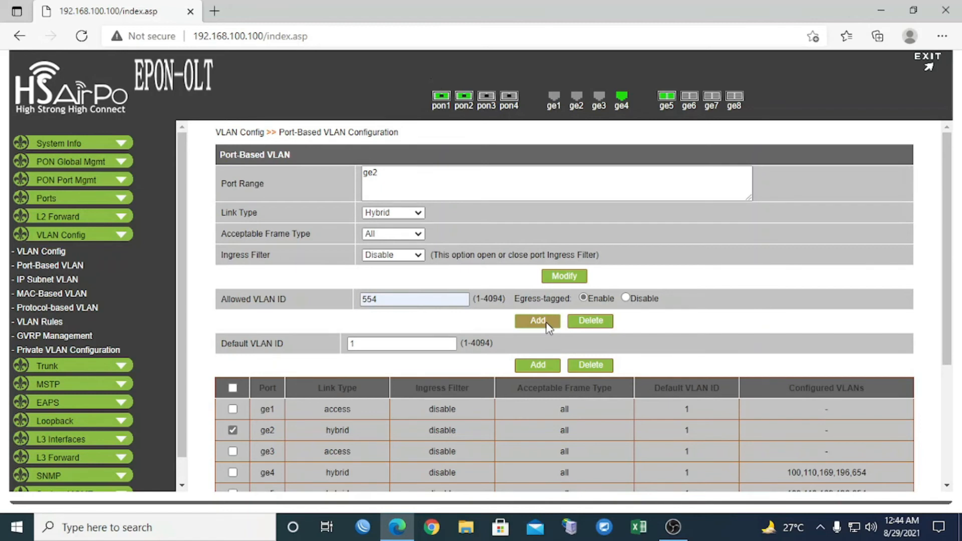
left_click(548, 323)
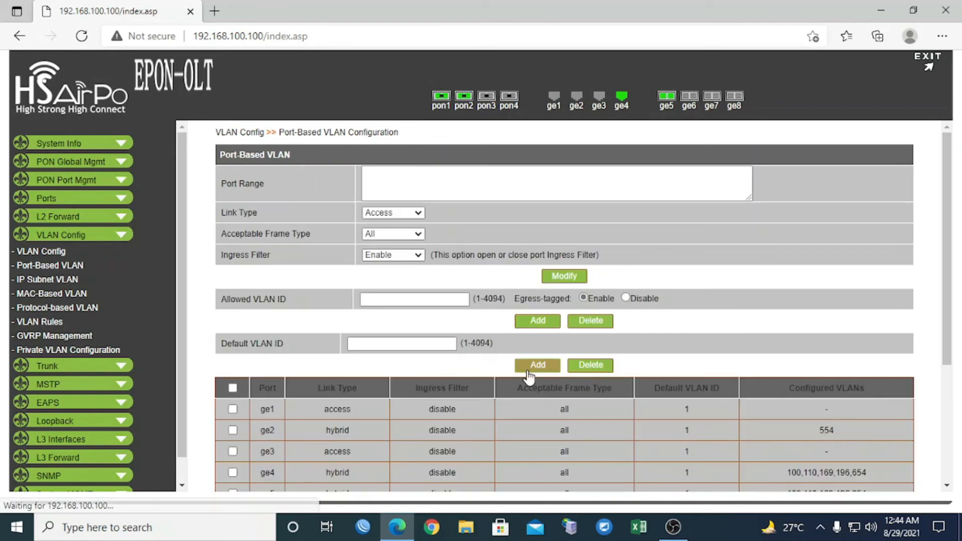
left_click(233, 431)
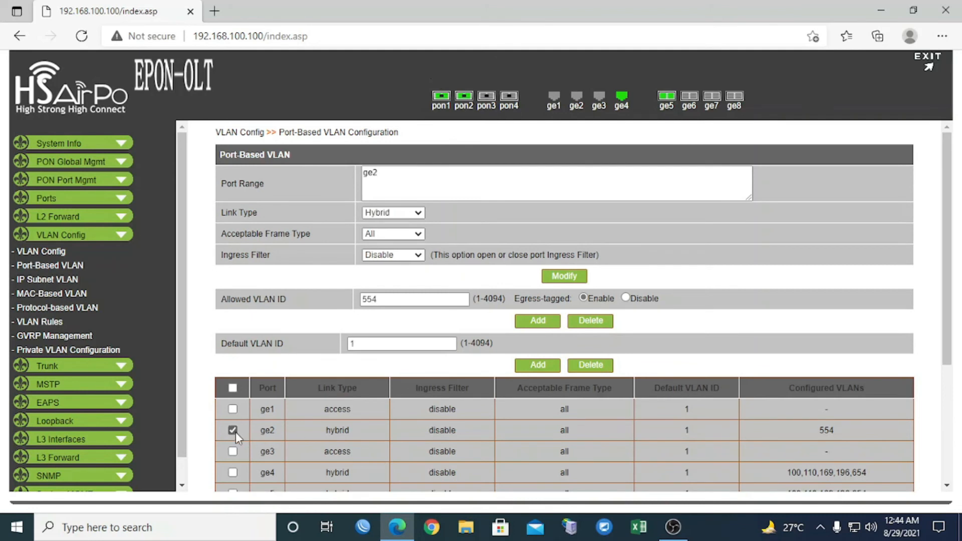
Add VLAN 554 as an egress-tagged allowed VLAN on port pon4, keeping its link type Hybrid.
left_click_drag(946, 343, 942, 460)
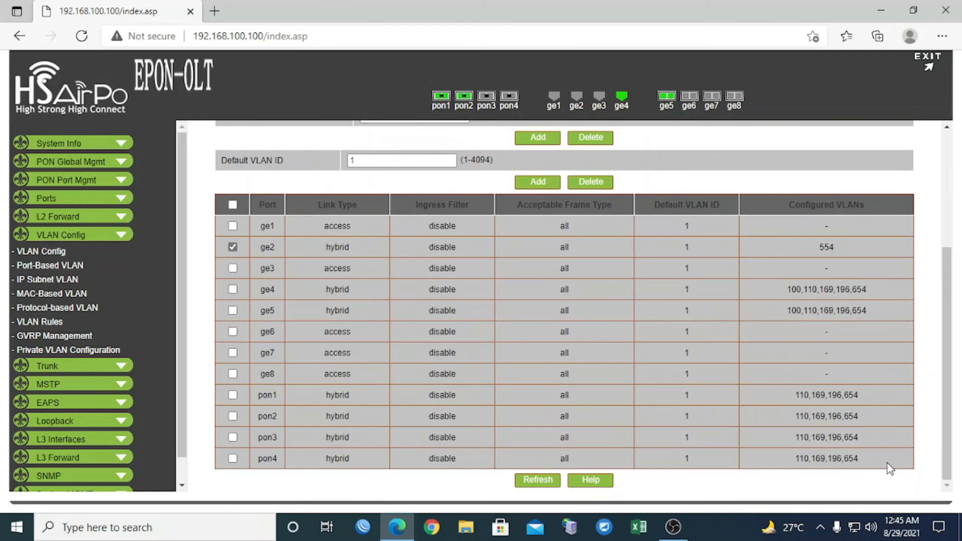
left_click(233, 459)
left_click_drag(952, 276, 928, 154)
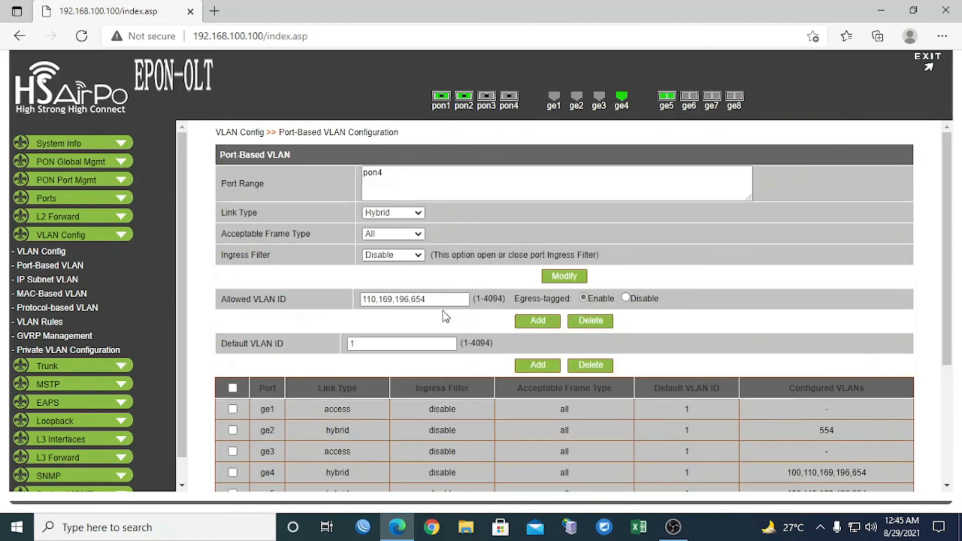
left_click(401, 213)
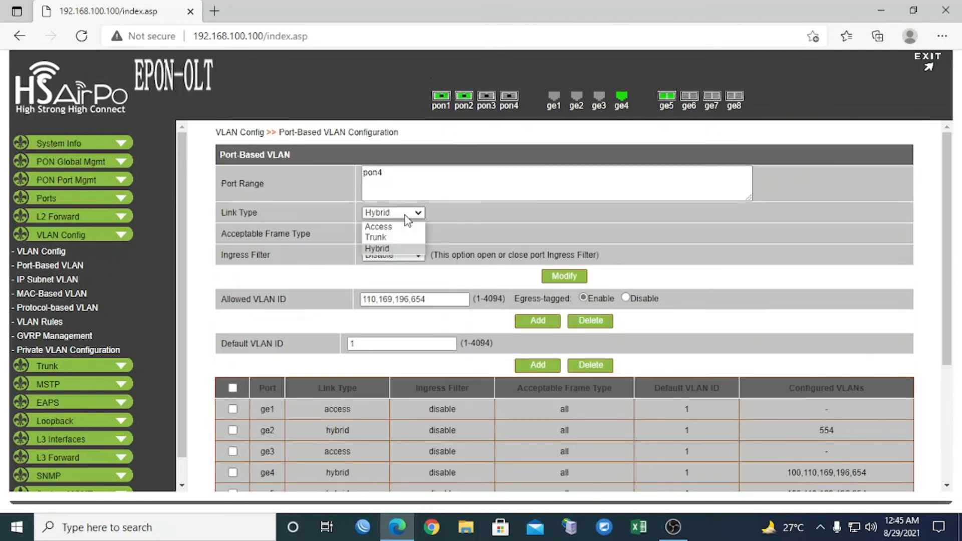
left_click(388, 252)
left_click_drag(441, 300, 282, 356)
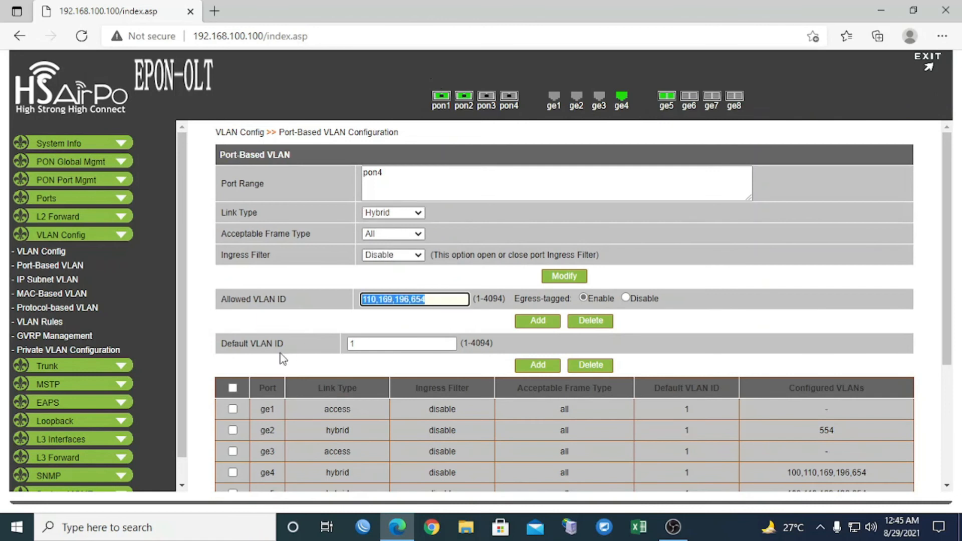
type("554")
left_click(663, 312)
left_click(531, 324)
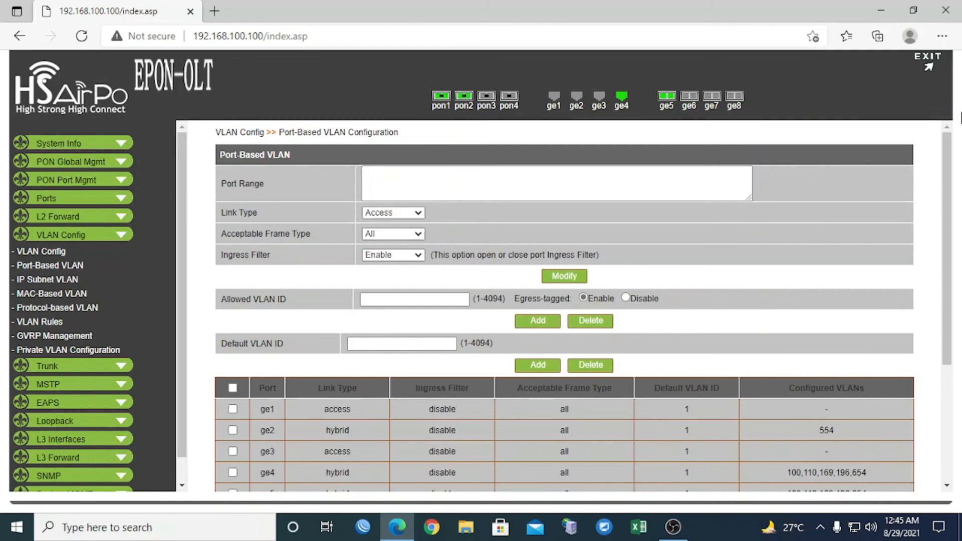
Check port pon4's configured VLANs in the port table for VLAN 554.
left_click_drag(949, 146, 961, 319)
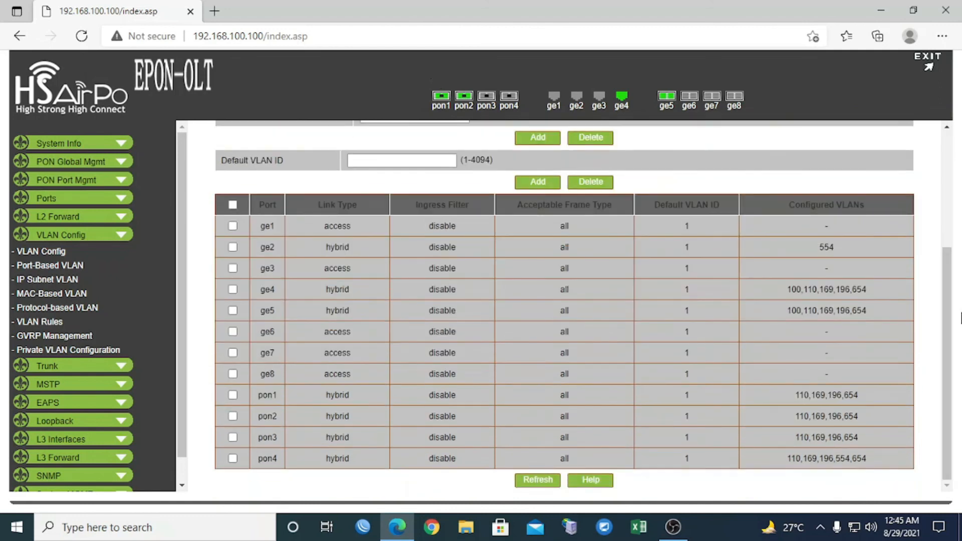
left_click(233, 457)
left_click_drag(851, 458, 839, 460)
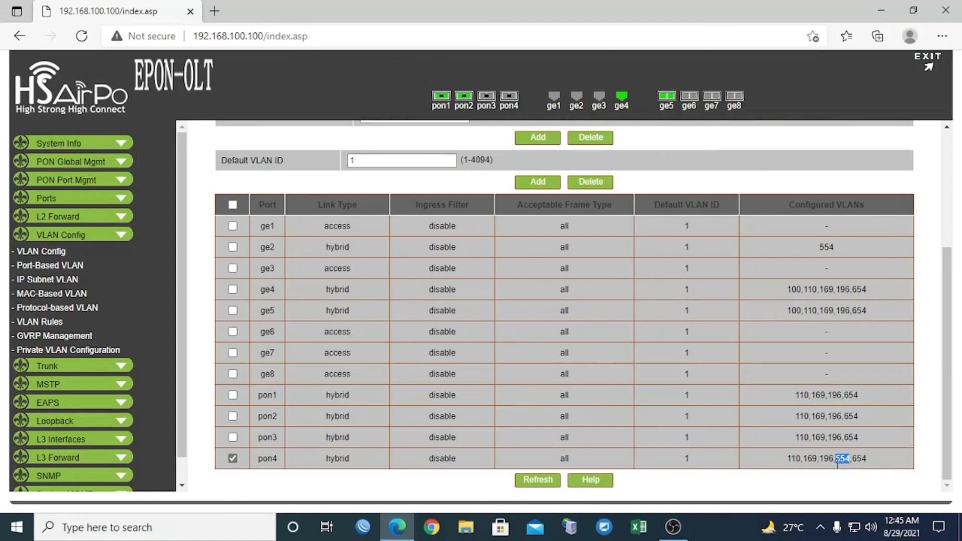